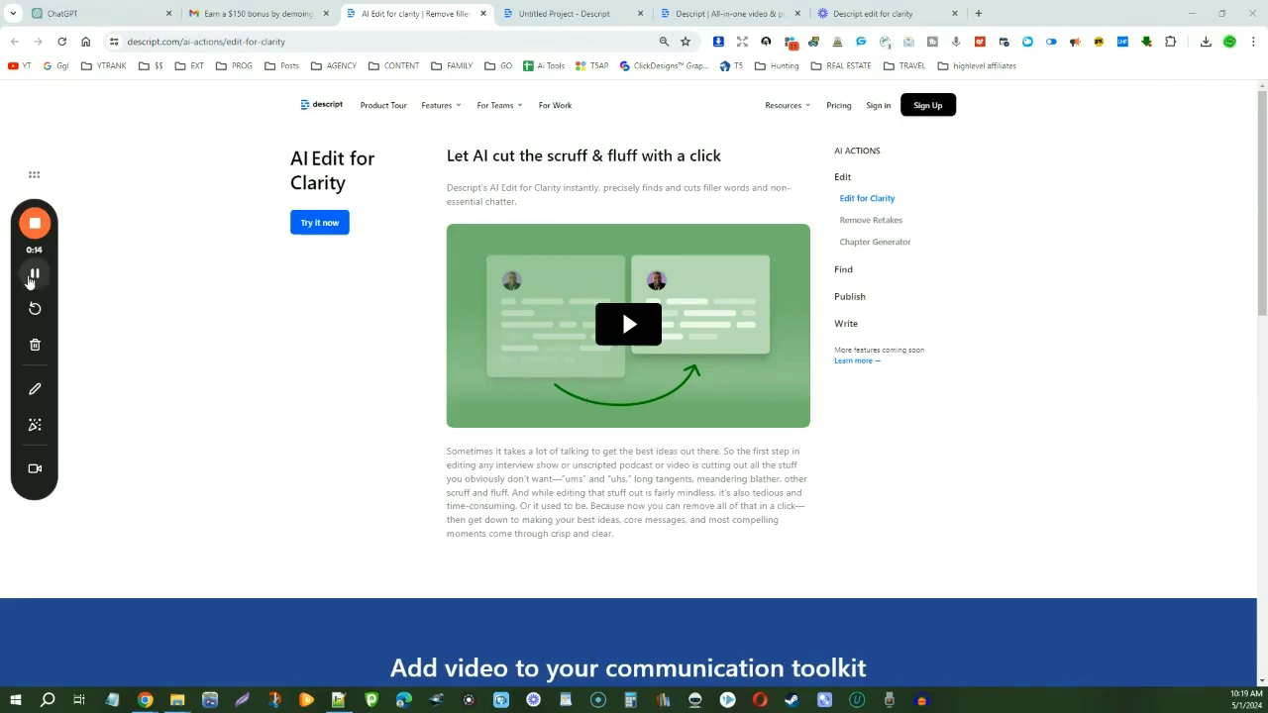
Switch to the Untitled Project tab to bring up the empty Descript project.
click(34, 276)
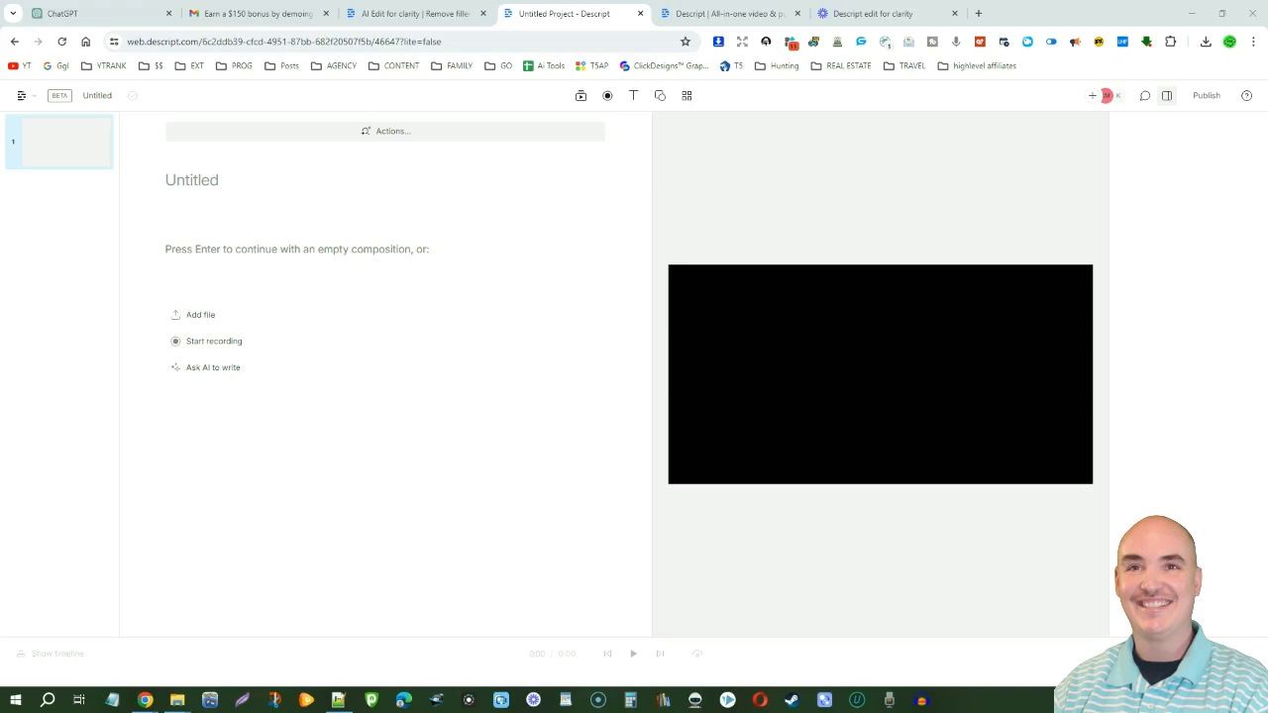
Drop the Opus Clip review video into the project and enter a speaker name for transcription.
drag(195, 420, 362, 343)
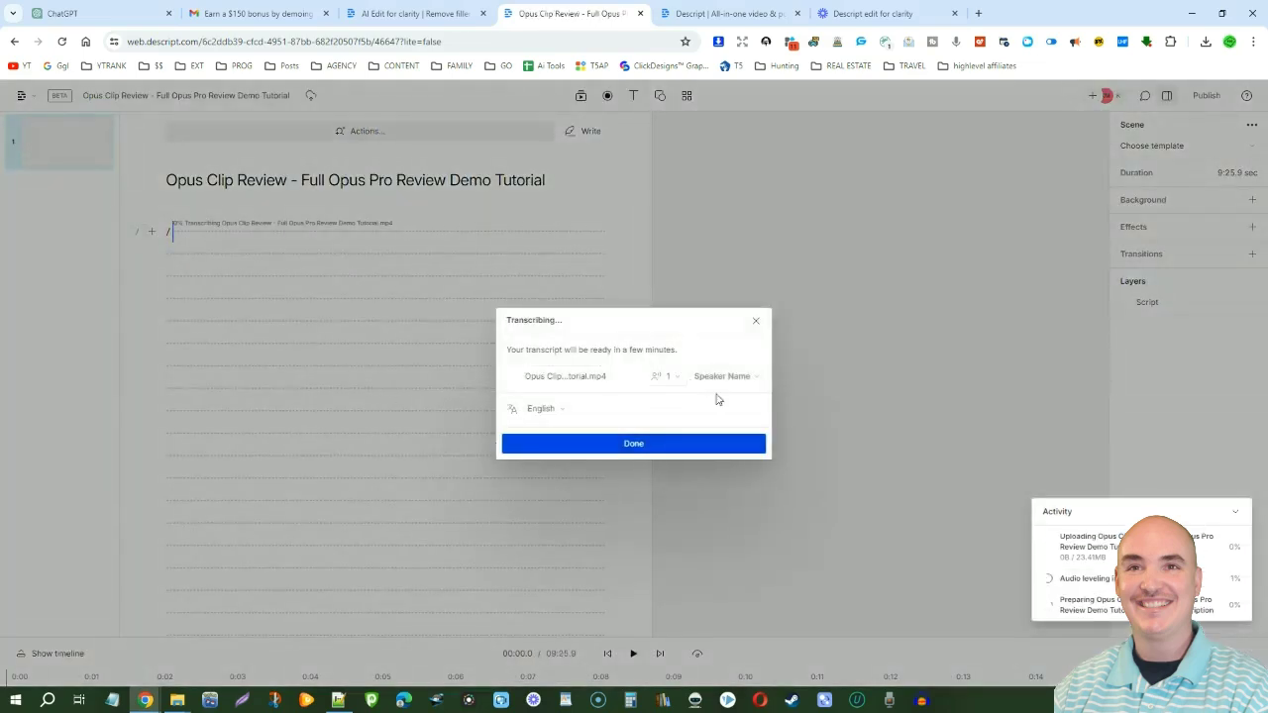
click(719, 382)
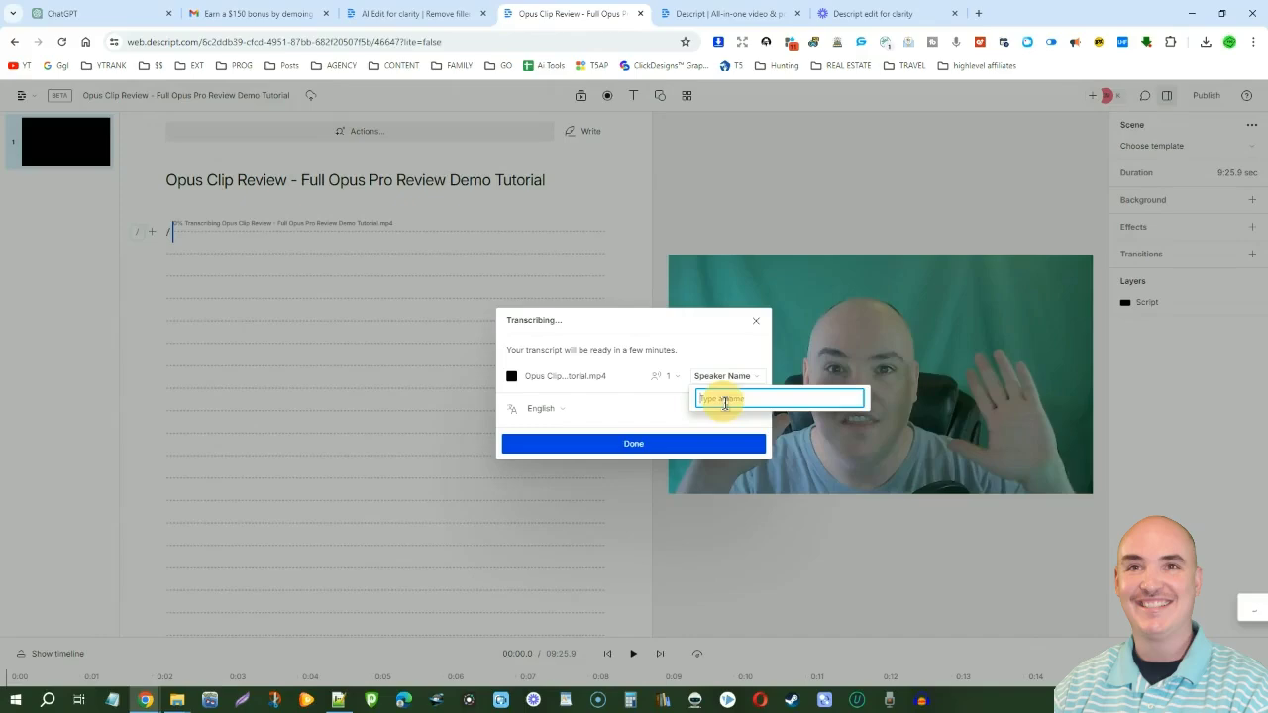
text(Da)
click(634, 445)
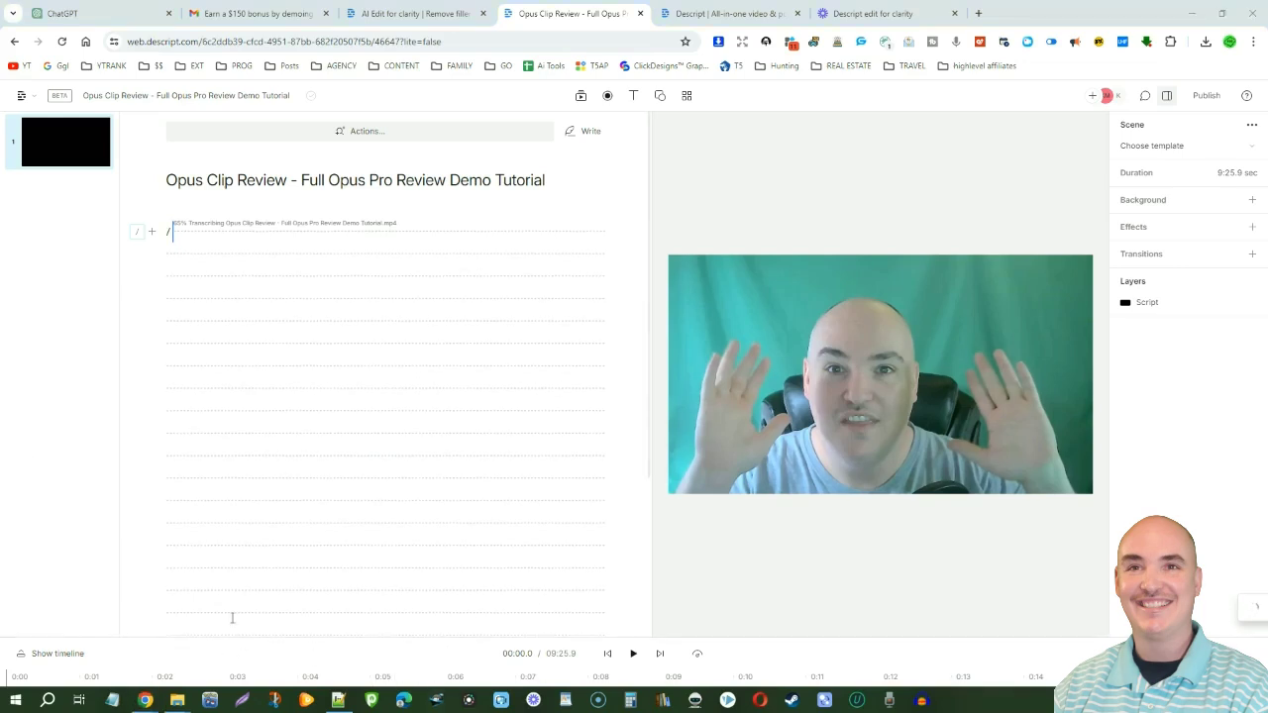
Show the timeline with the audio waveform and scroll through the finished transcript.
click(24, 659)
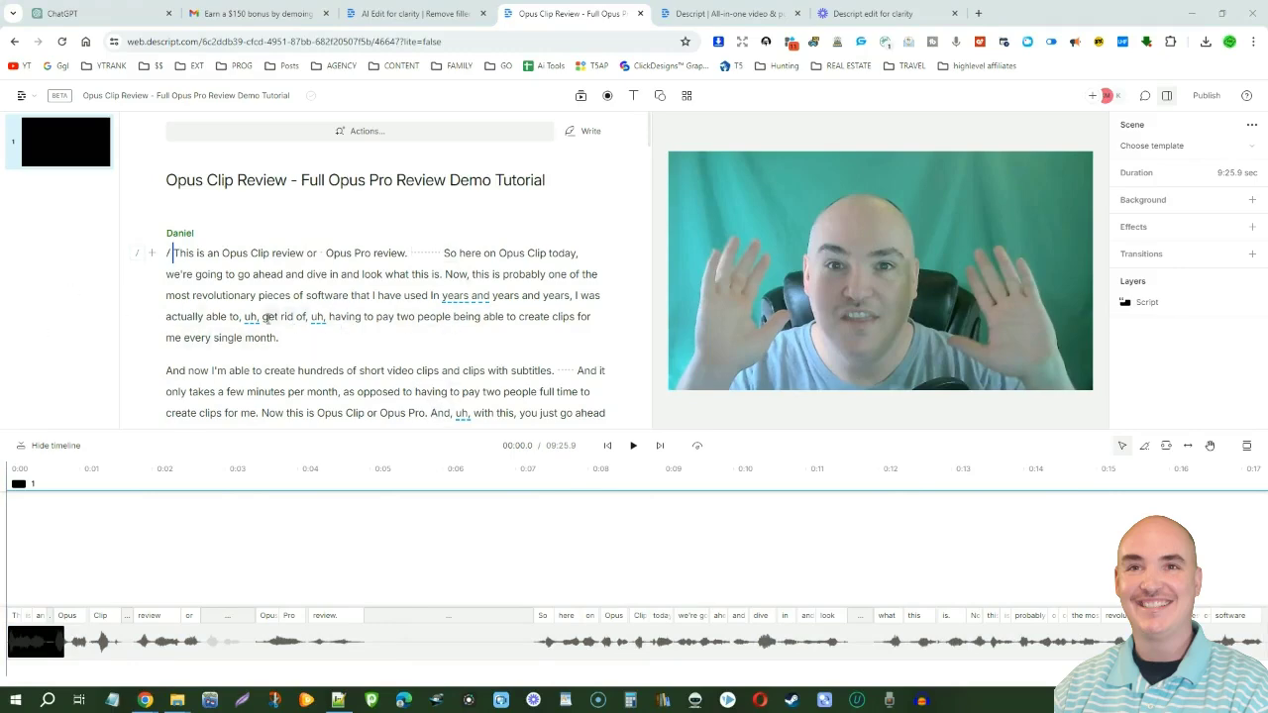
scroll(474, 297, down, 2)
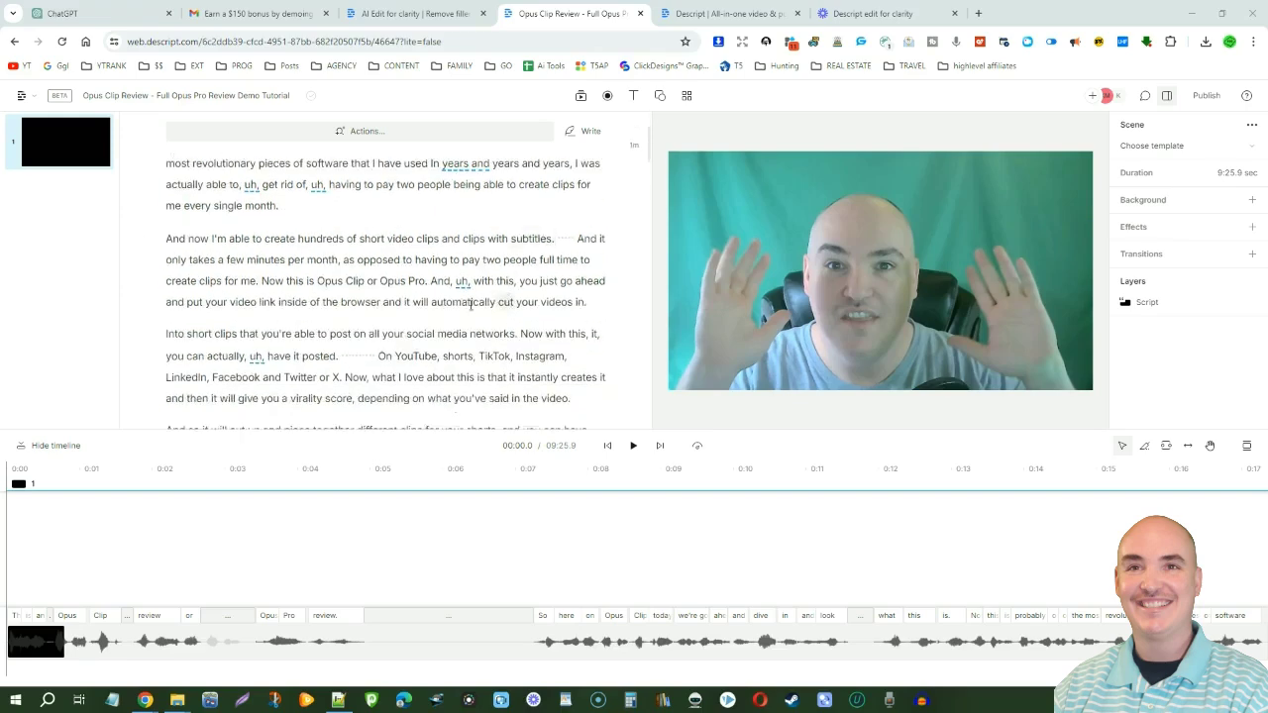
scroll(248, 331, down, 4)
scroll(426, 307, up, 4)
scroll(426, 307, up, 2)
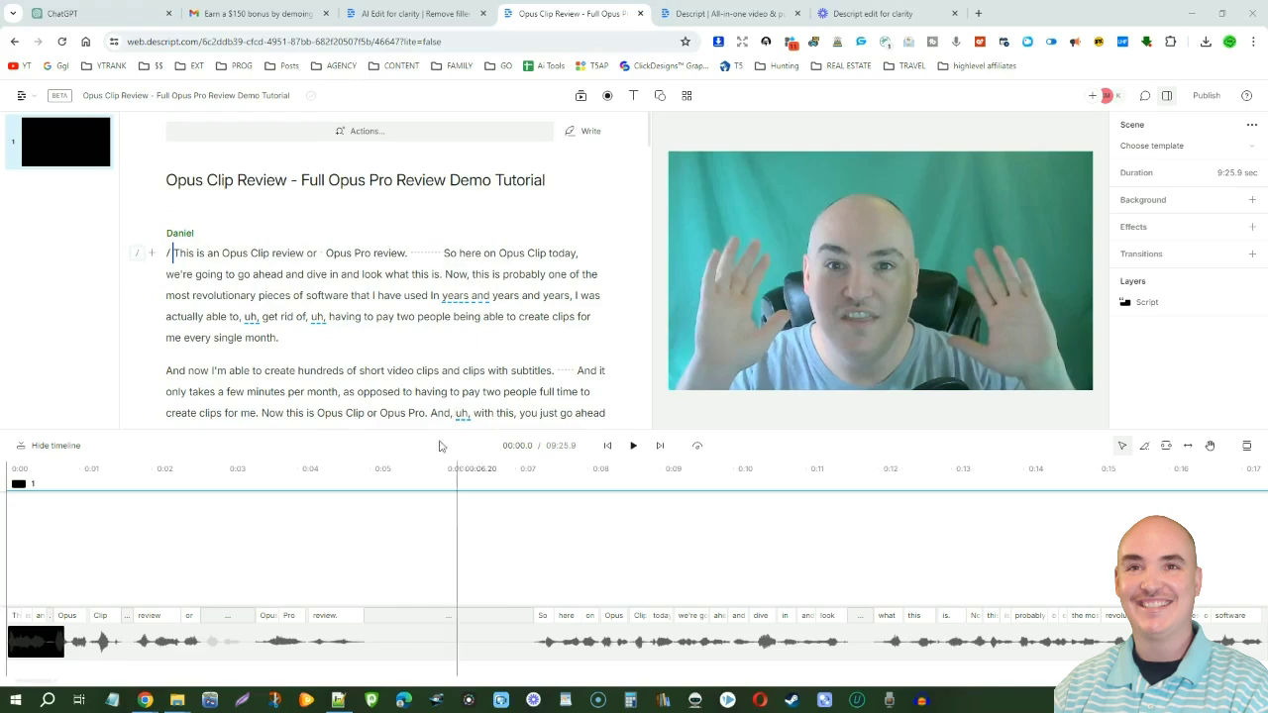
scroll(280, 291, down, 2)
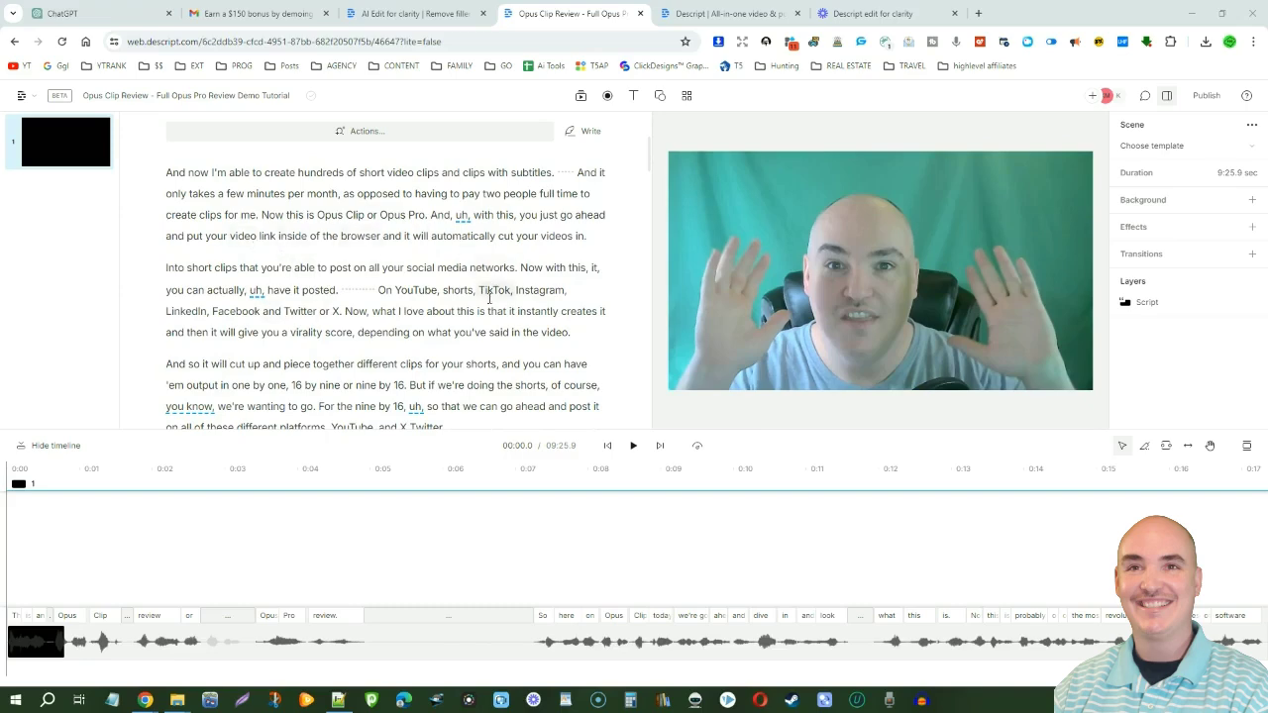
scroll(283, 312, down, 2)
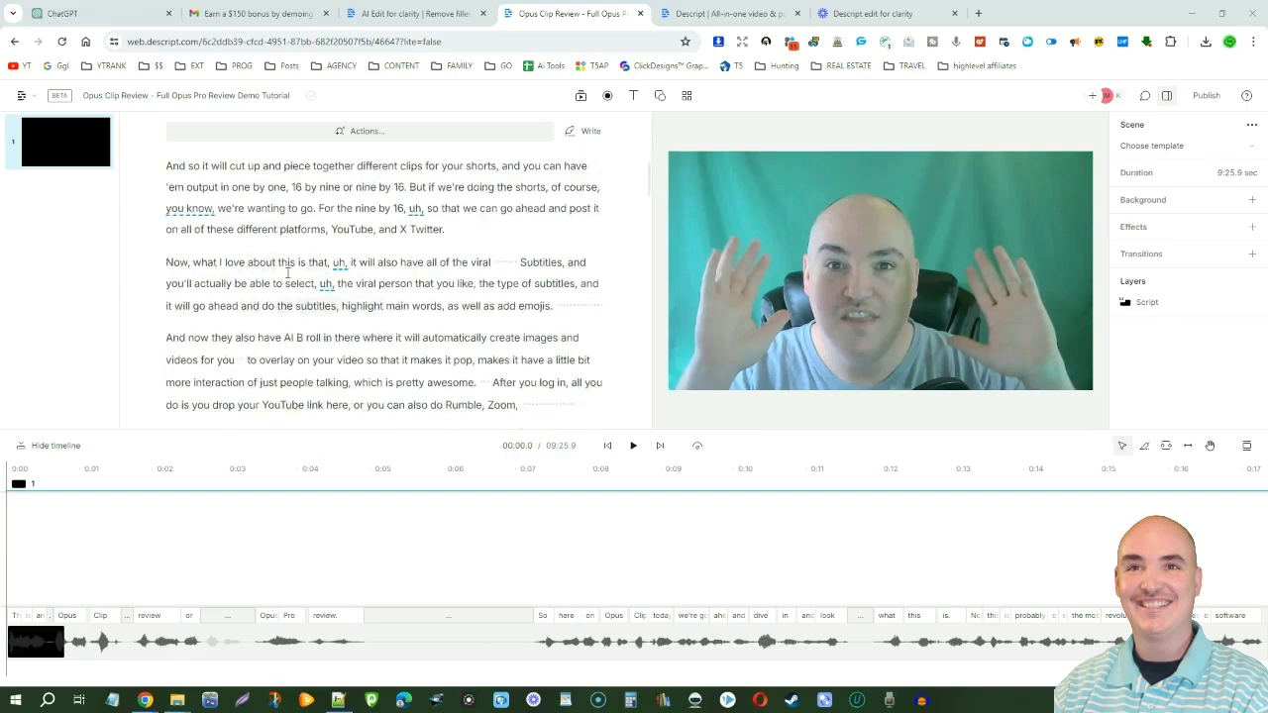
scroll(290, 293, down, 3)
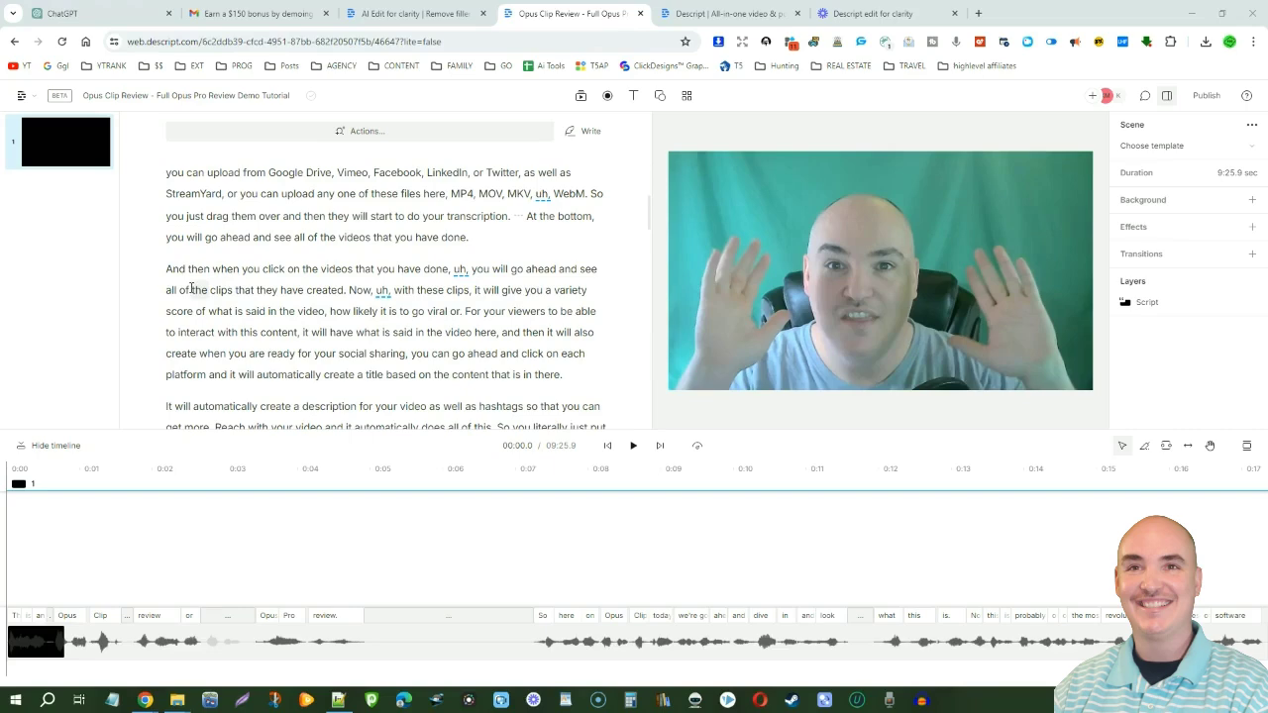
scroll(516, 306, up, 10)
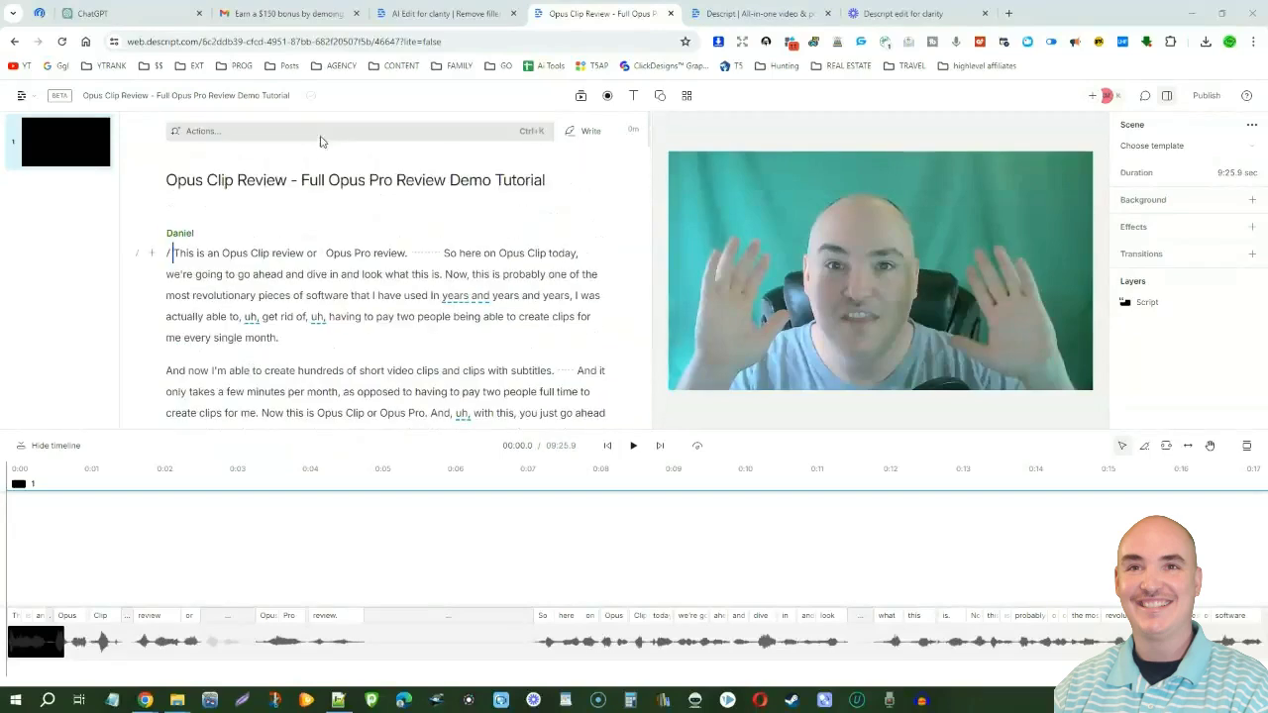
Load the Ask AI 'Edit for clarity' prompt to remove disfluencies, repeated sections and tangents.
click(181, 134)
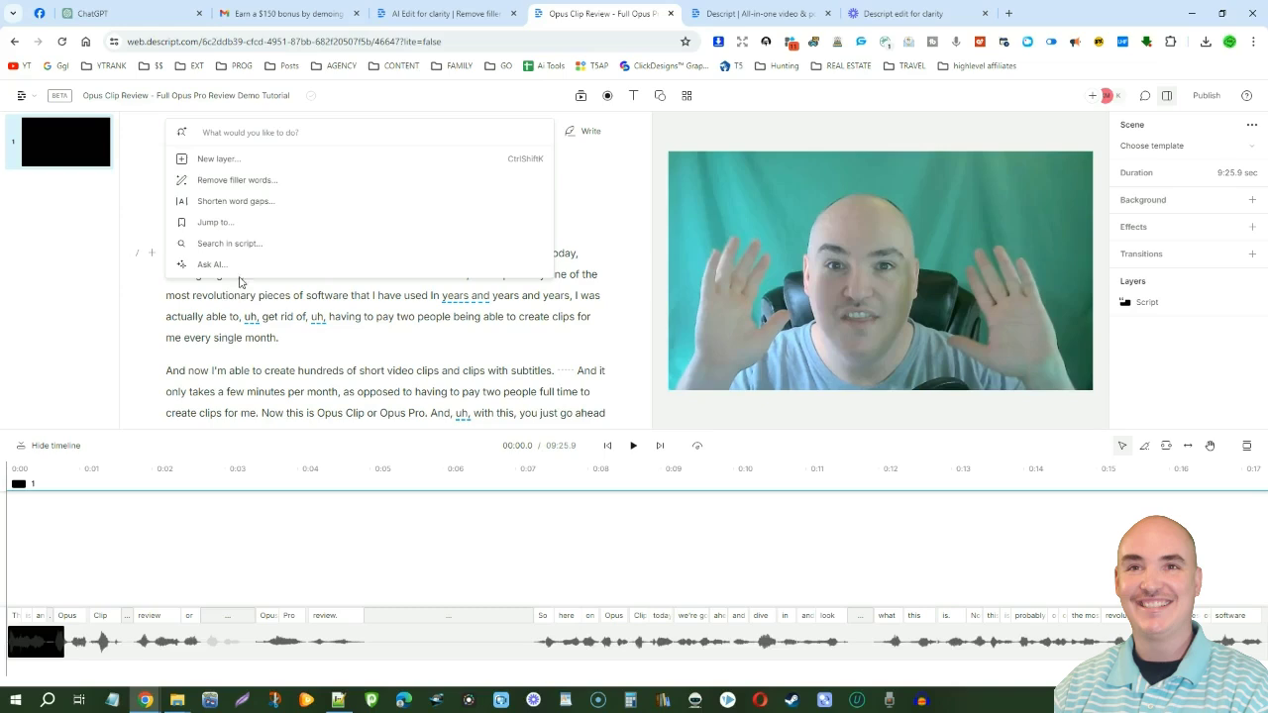
click(185, 266)
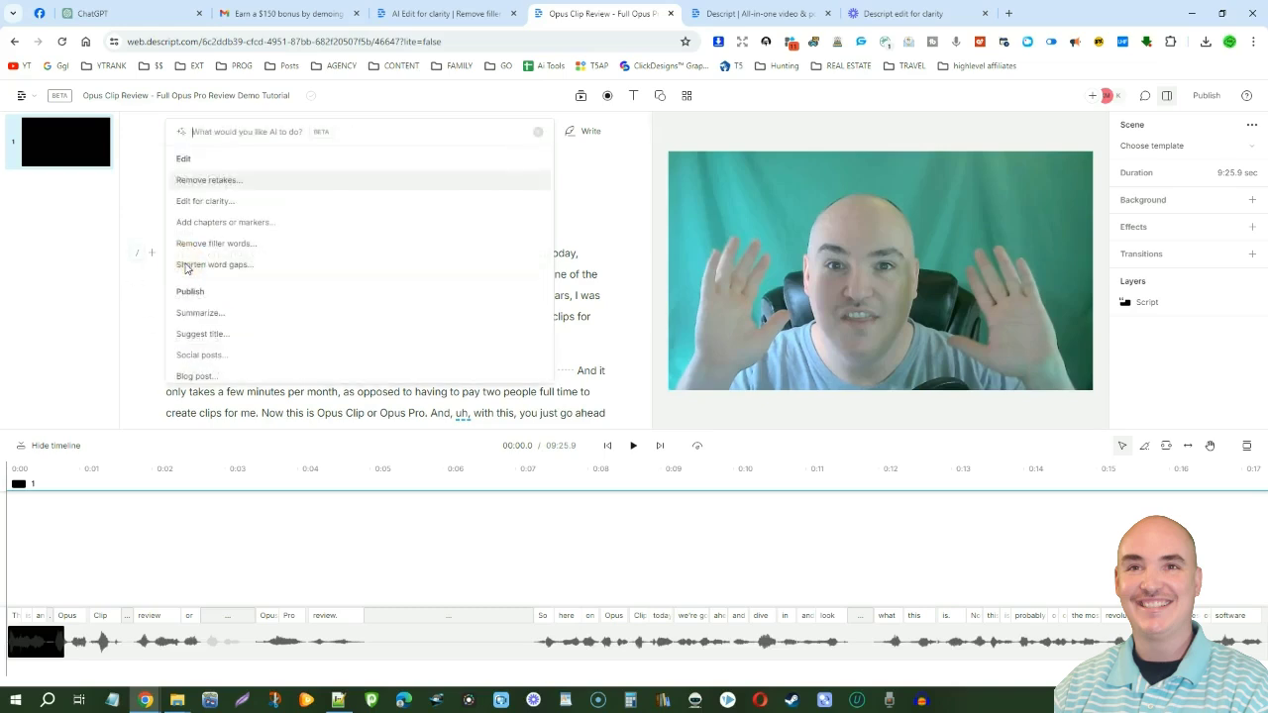
click(195, 202)
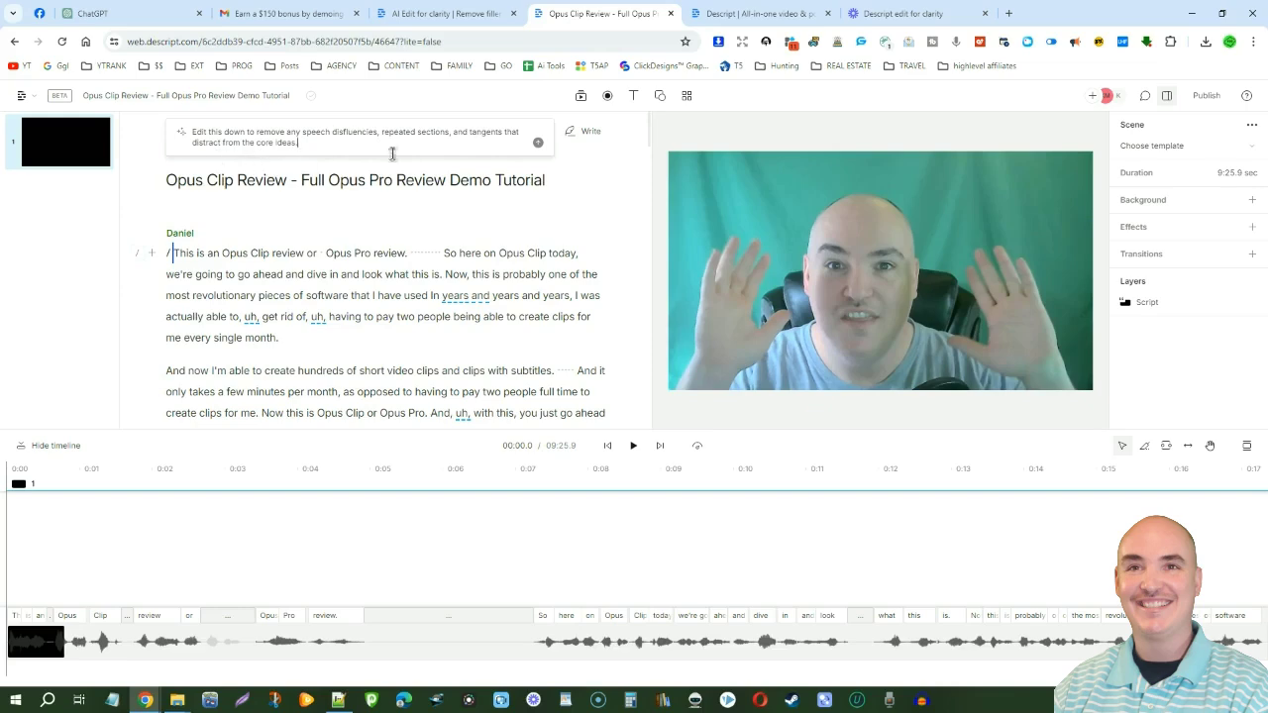
Send the Edit for clarity request and review the struck-through filler words in the AI response.
click(538, 143)
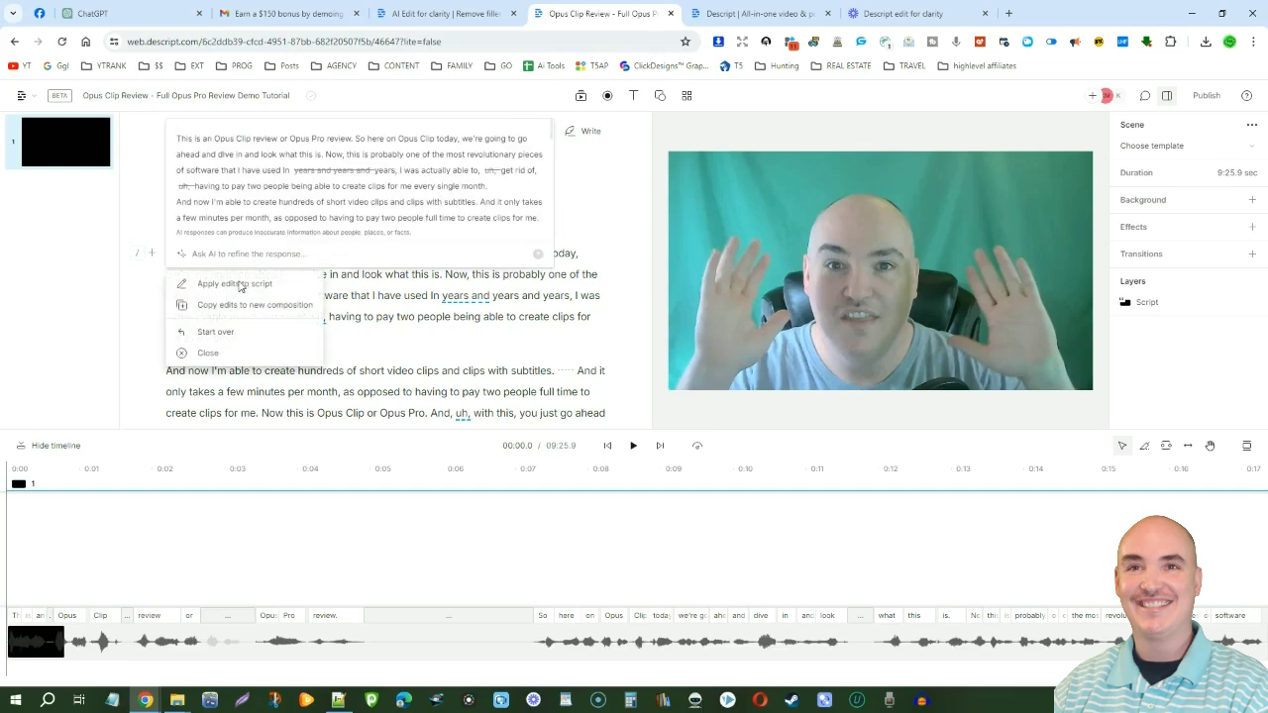
scroll(433, 148, down, 5)
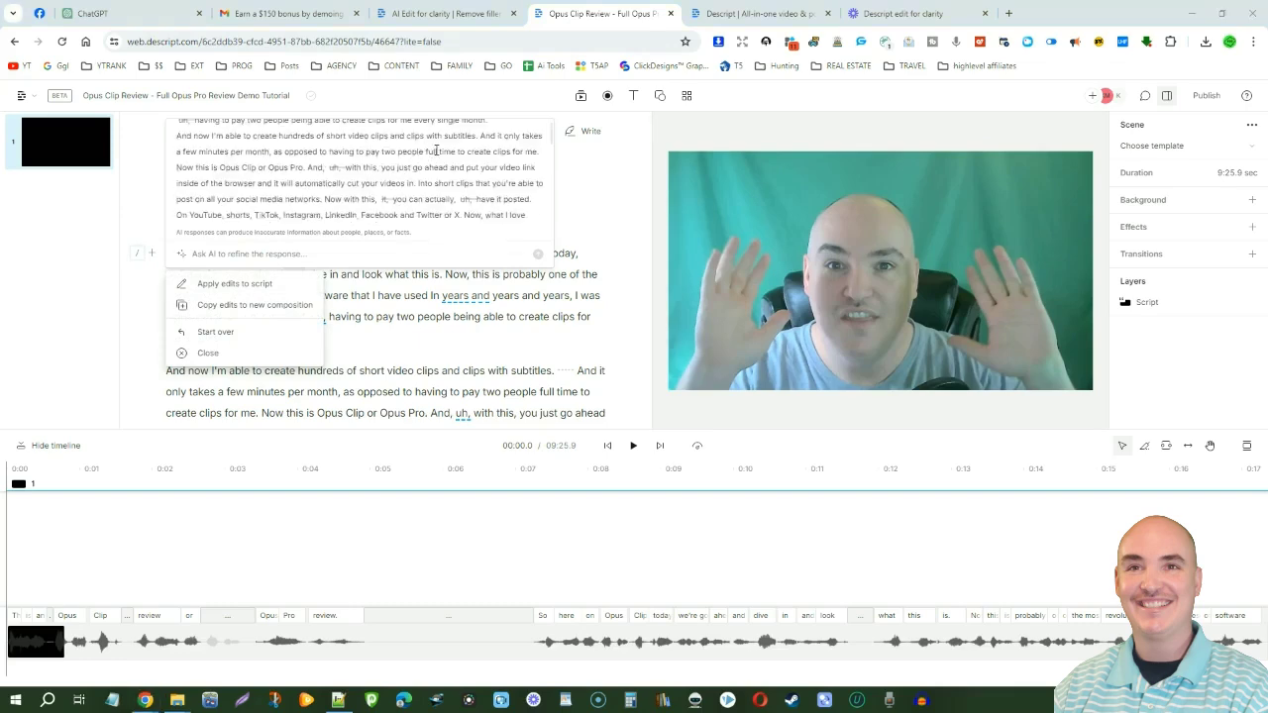
scroll(433, 147, up, 5)
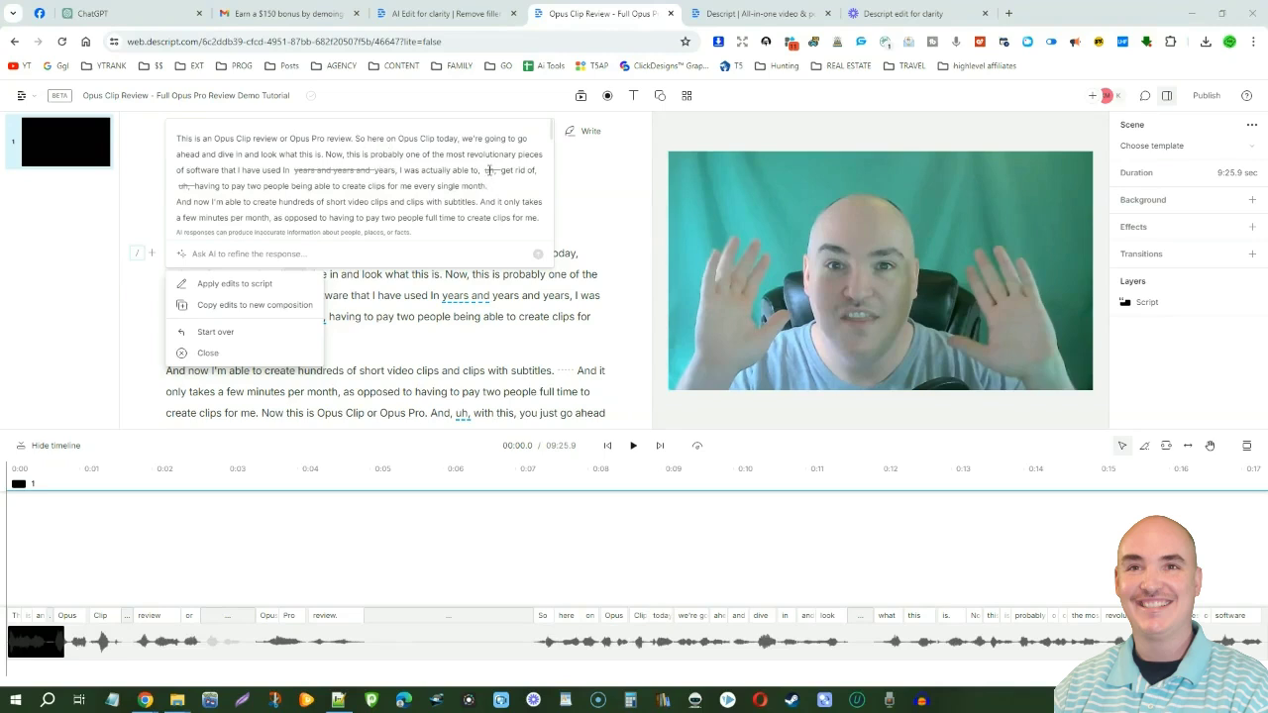
scroll(443, 164, down, 1)
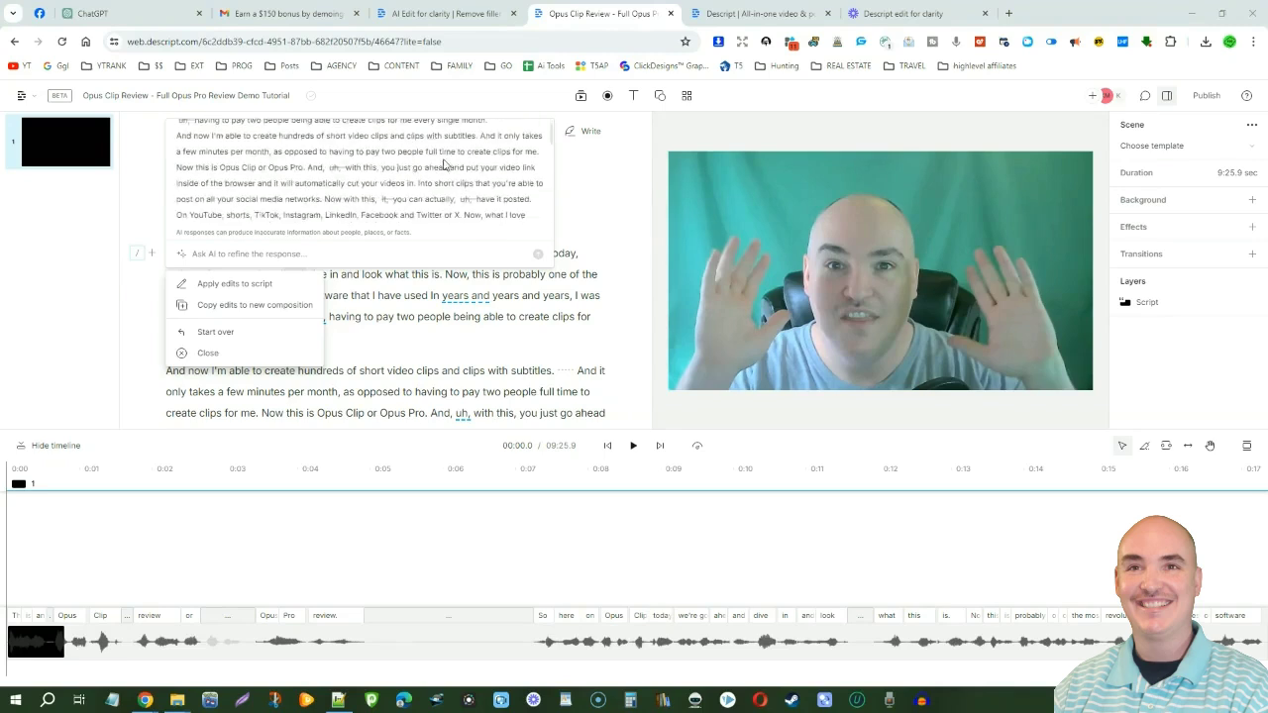
scroll(444, 165, up, 3)
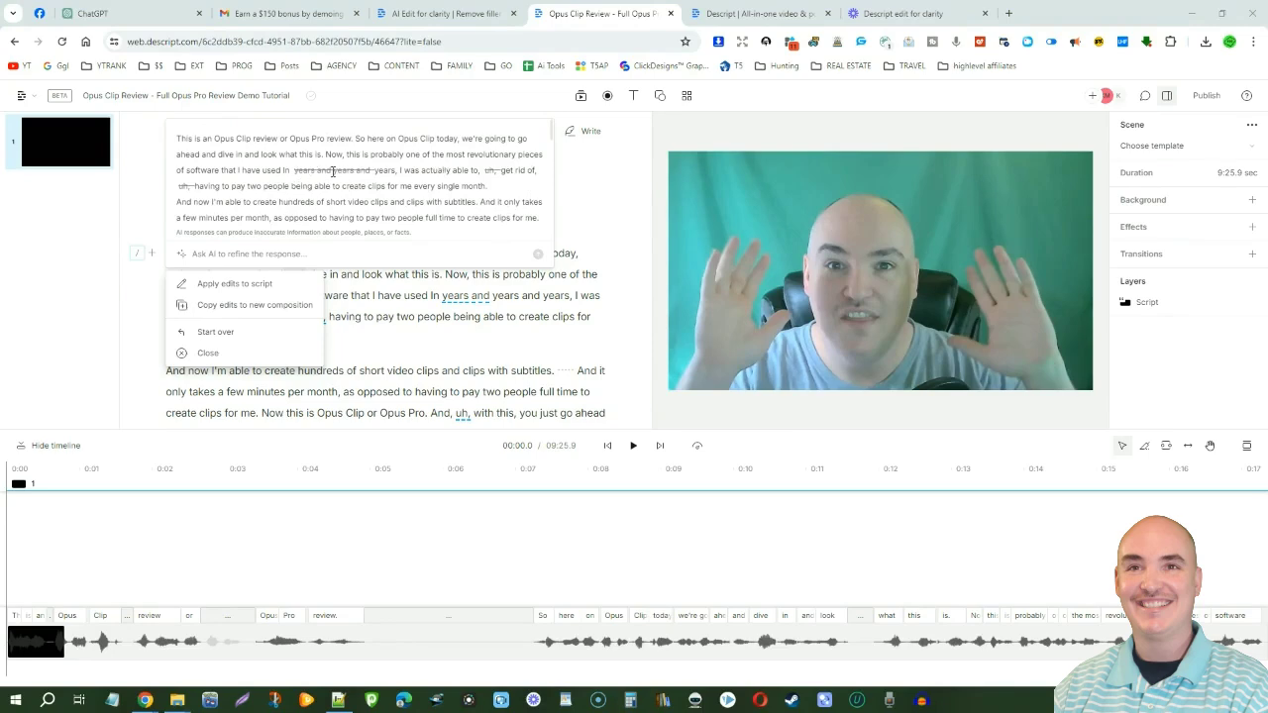
scroll(337, 171, down, 6)
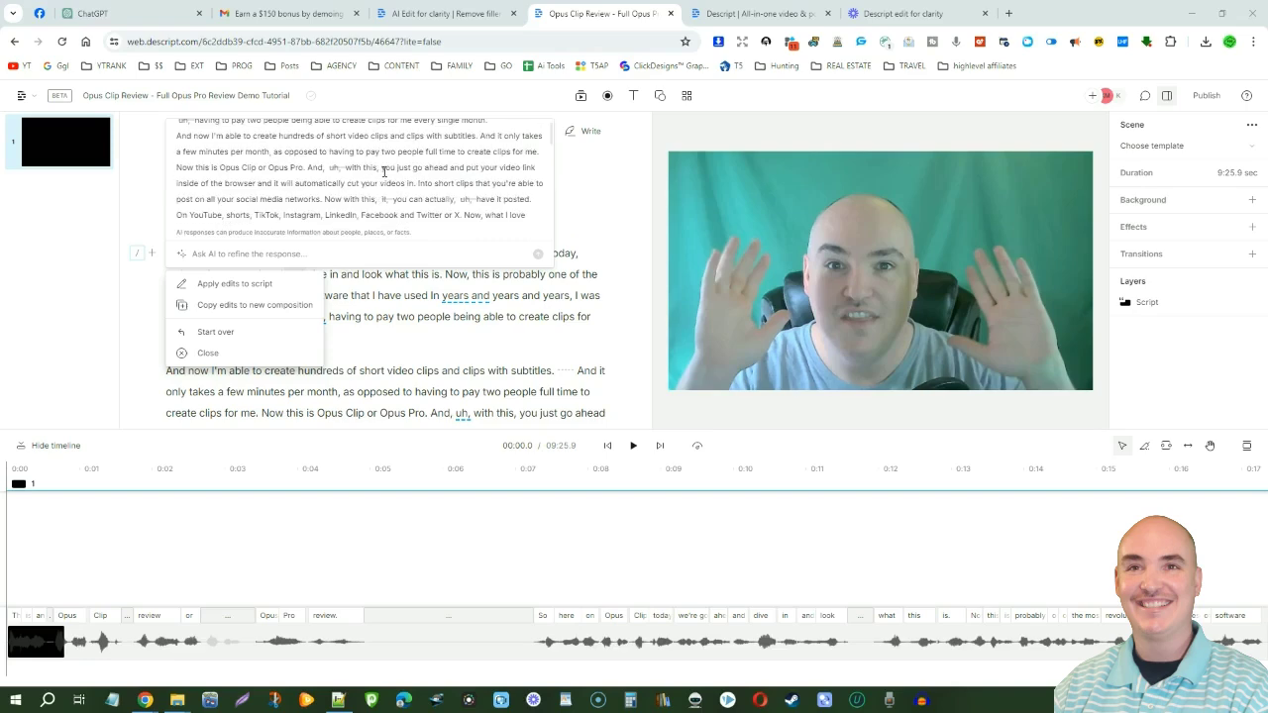
scroll(406, 176, down, 5)
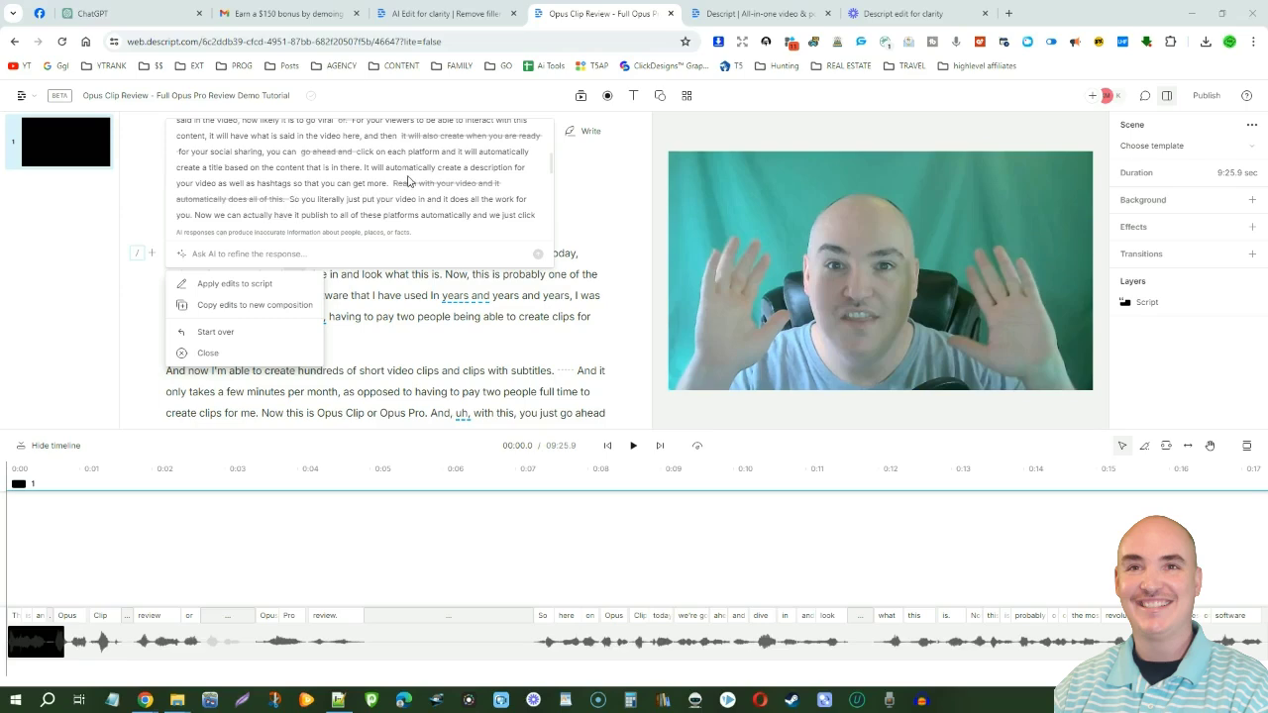
scroll(458, 183, down, 10)
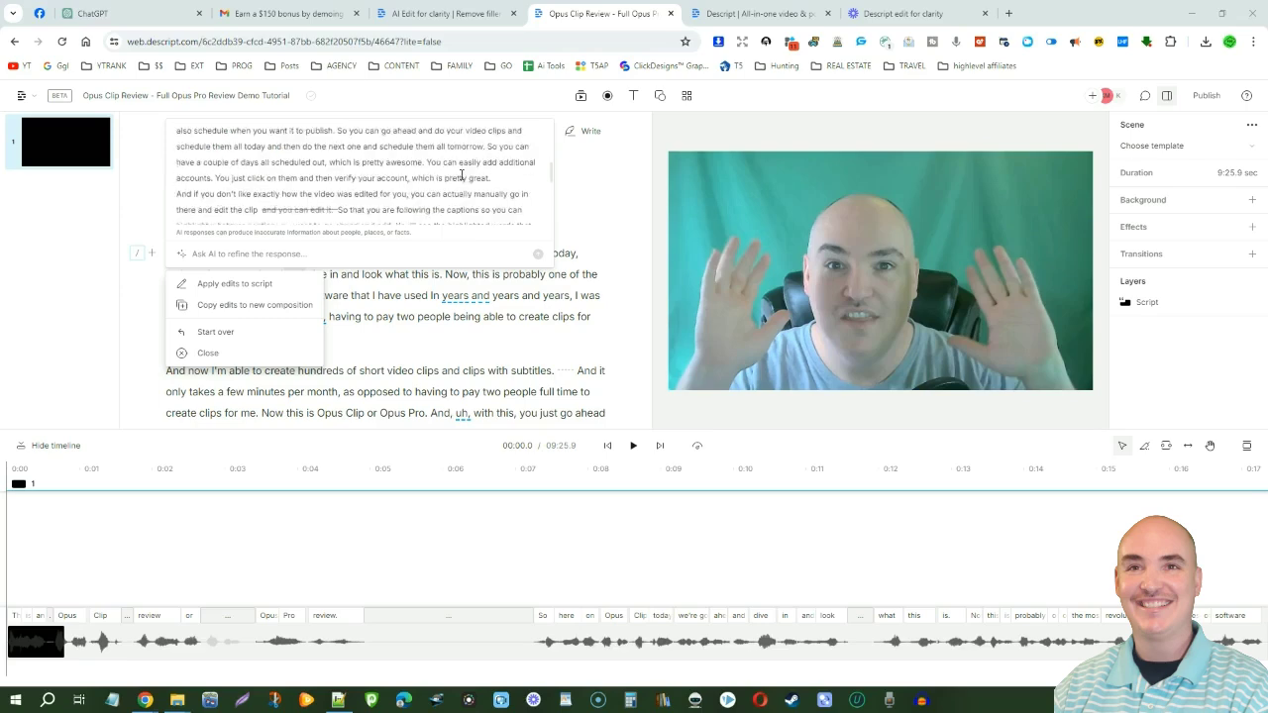
scroll(457, 159, down, 2)
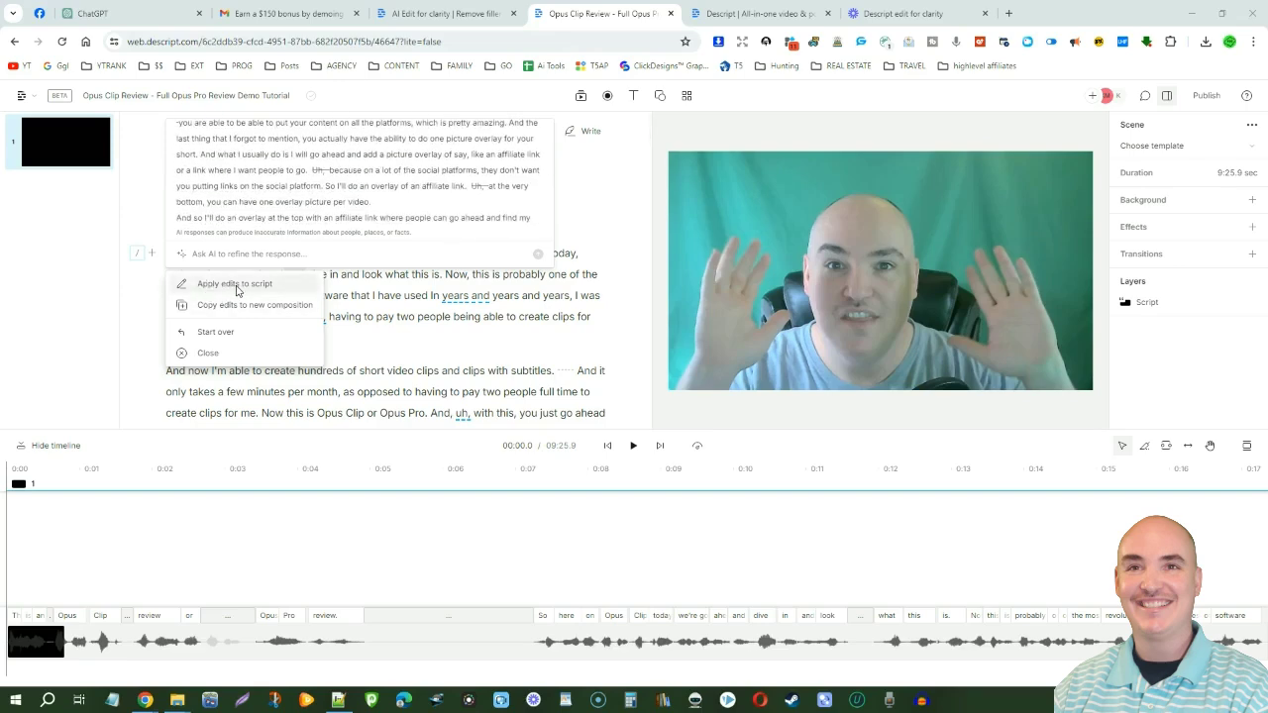
Apply the AI clarity edits, trimming the video from 9:25.9 to 9:00.0, then move to the homepage.
click(239, 287)
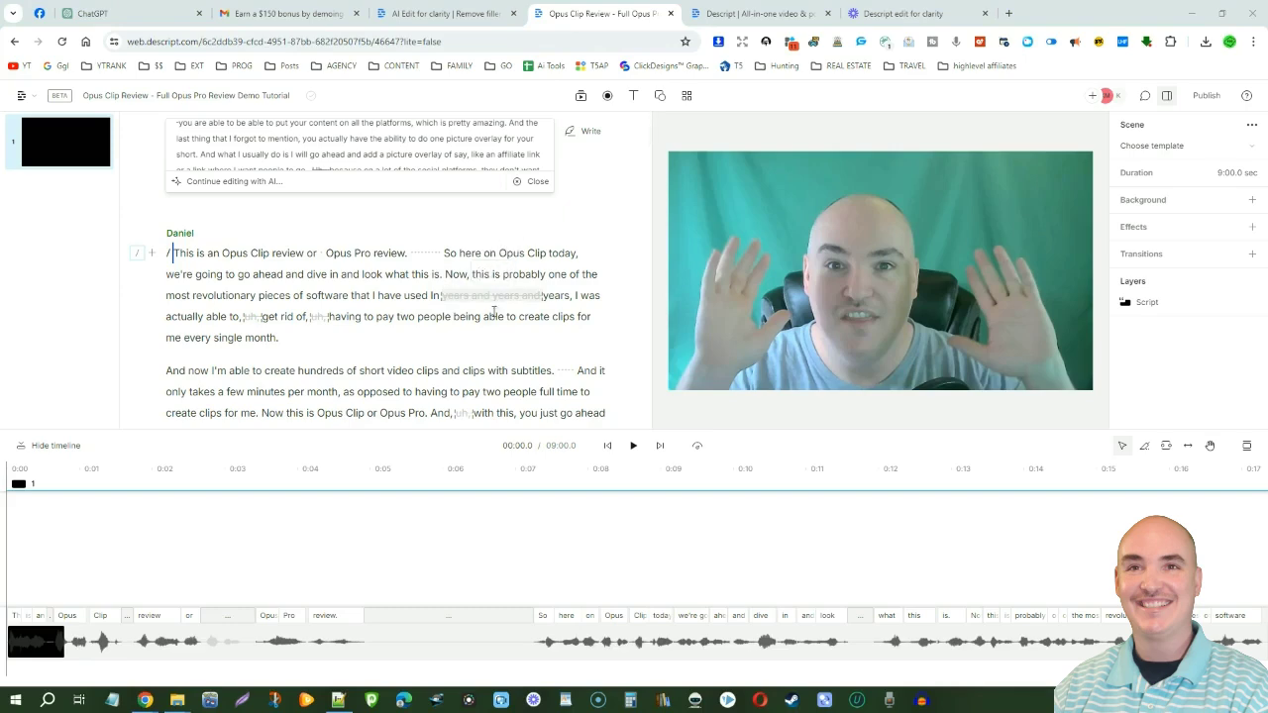
scroll(494, 311, down, 10)
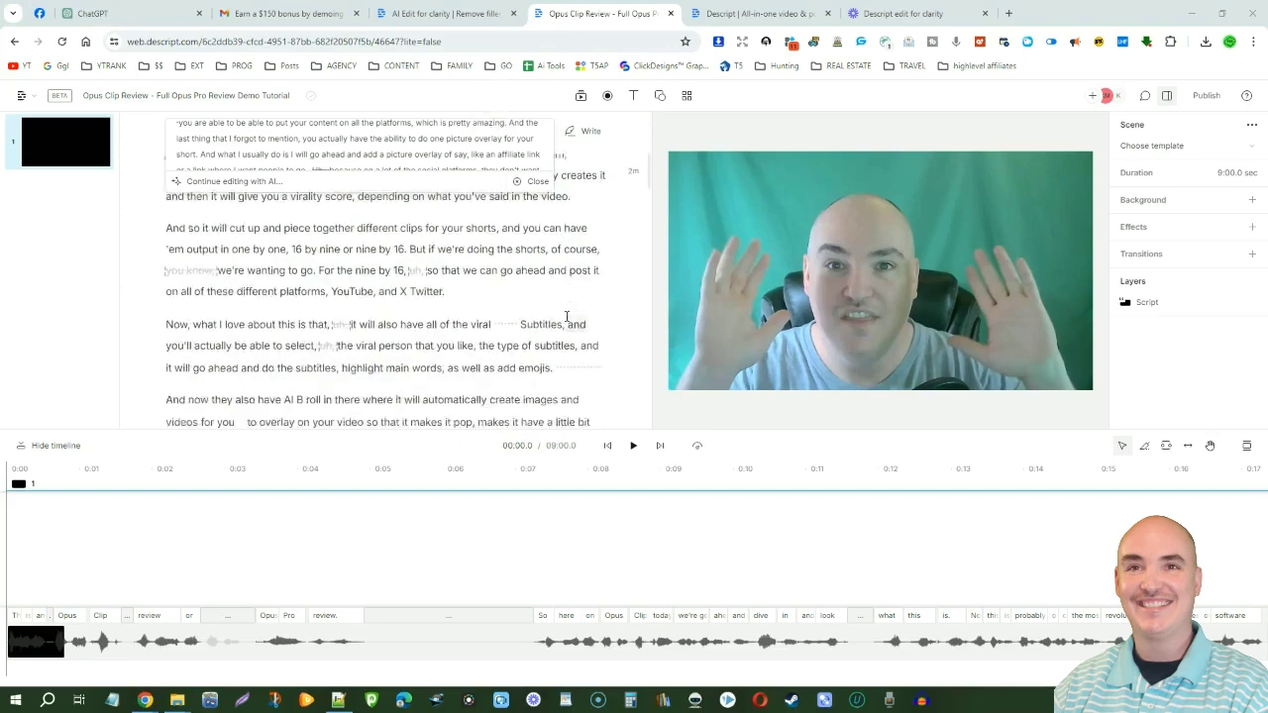
scroll(567, 316, down, 1)
scroll(440, 303, down, 3)
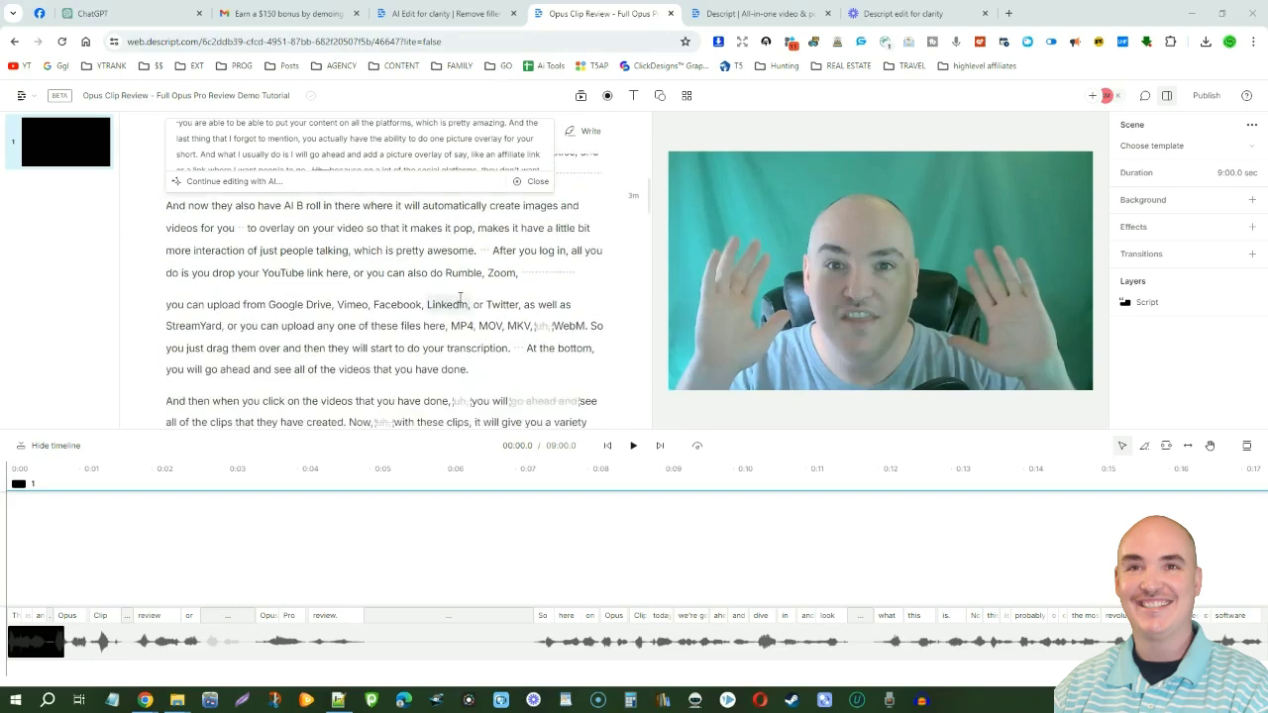
scroll(387, 298, down, 10)
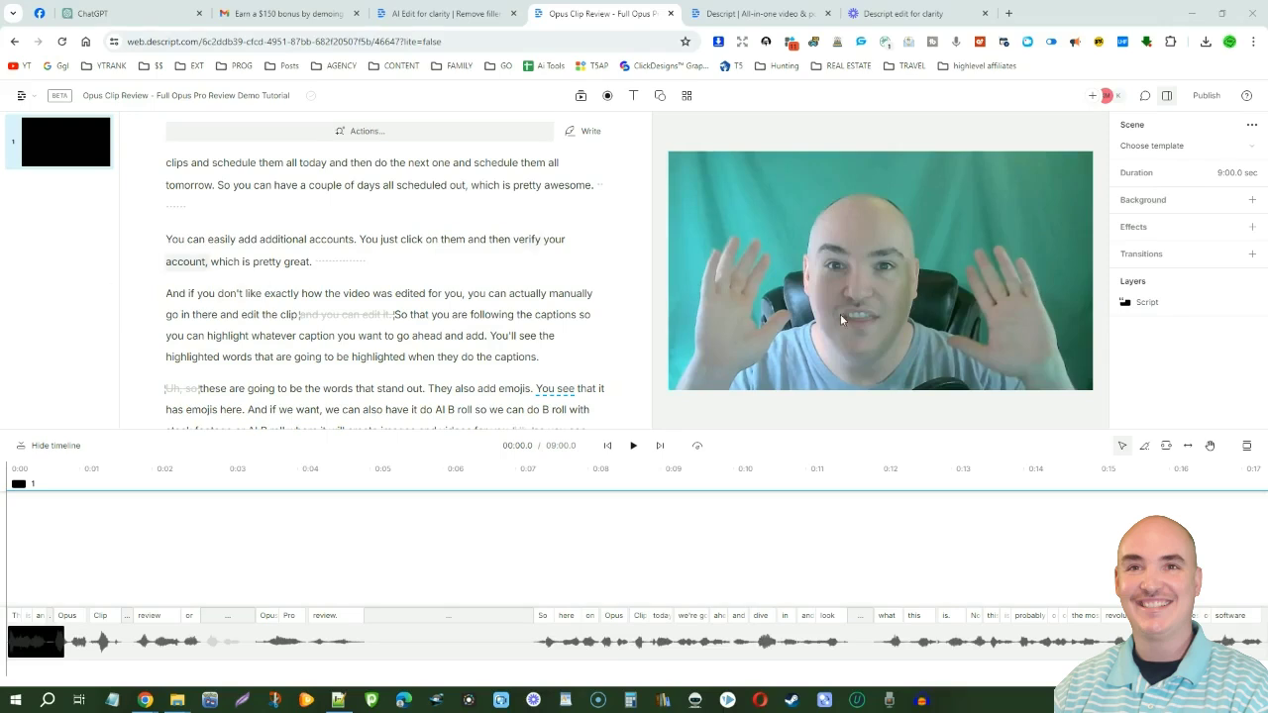
click(1205, 96)
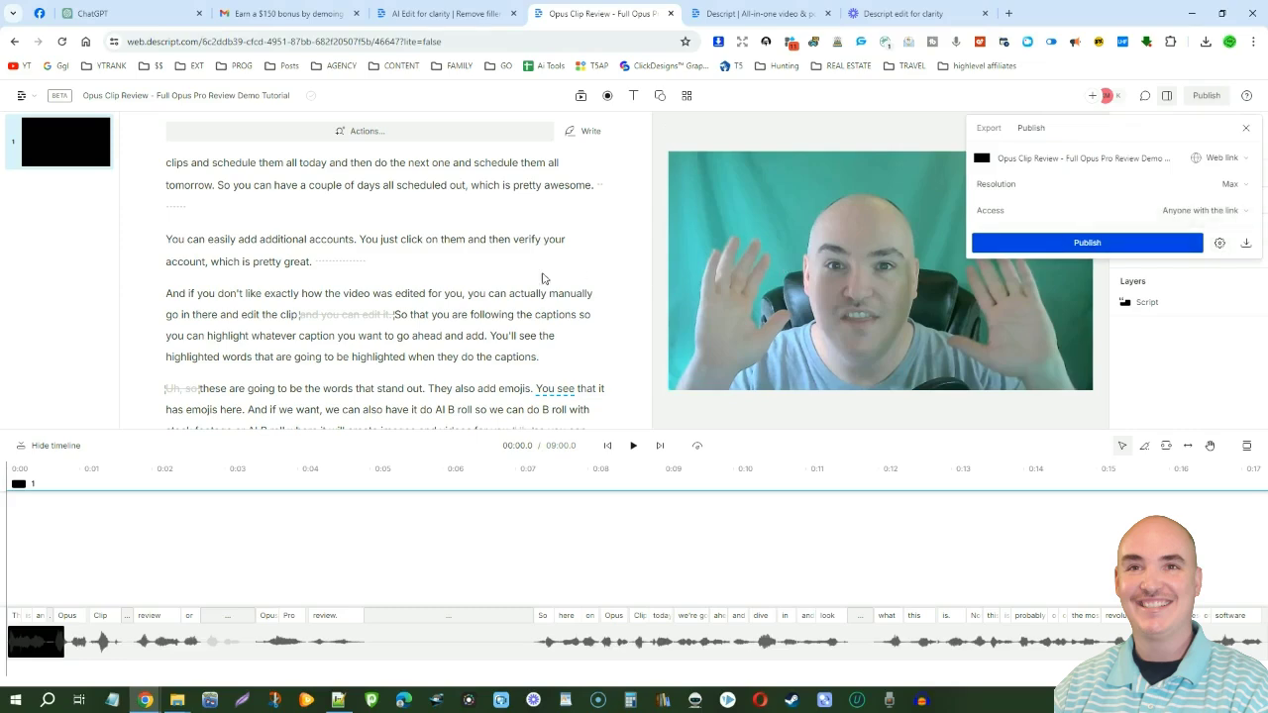
key(ctrl+Tab)
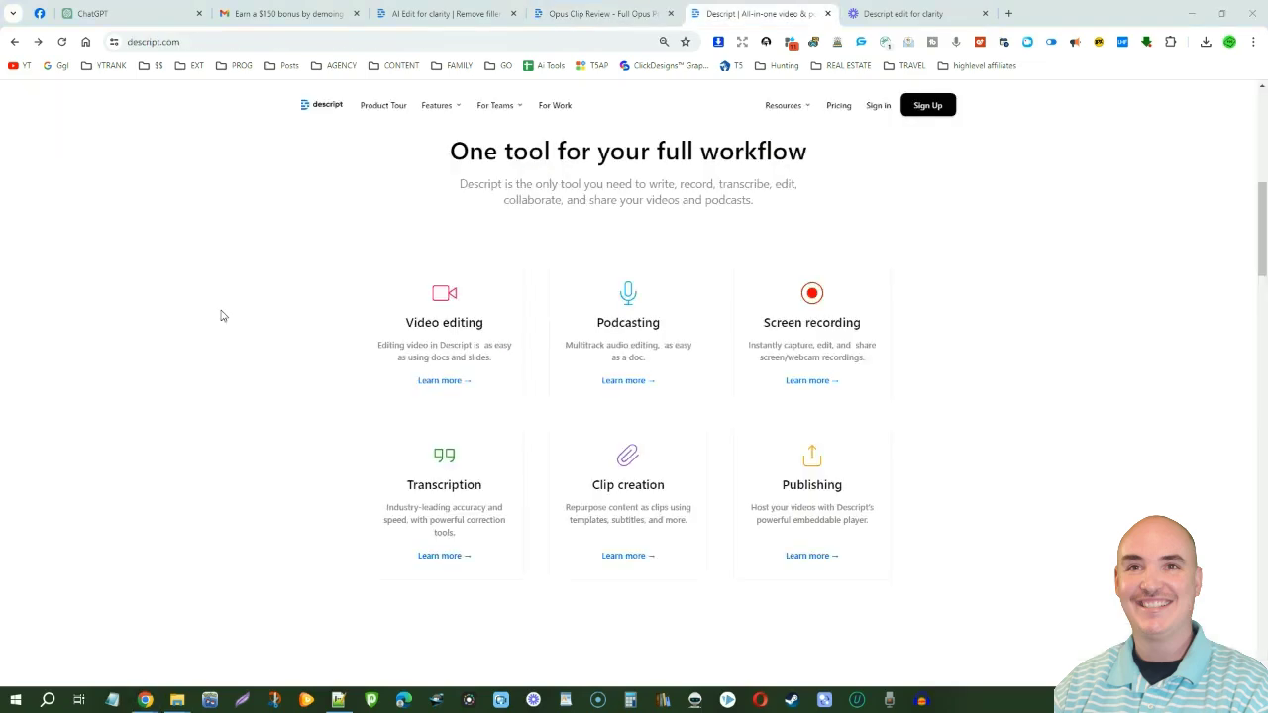
Switch between the homepage and the AI Edit for Clarity tab, ending on Edit for Clarity.
key(ctrl+shift+Tab)
key(ctrl+shift+Tab)
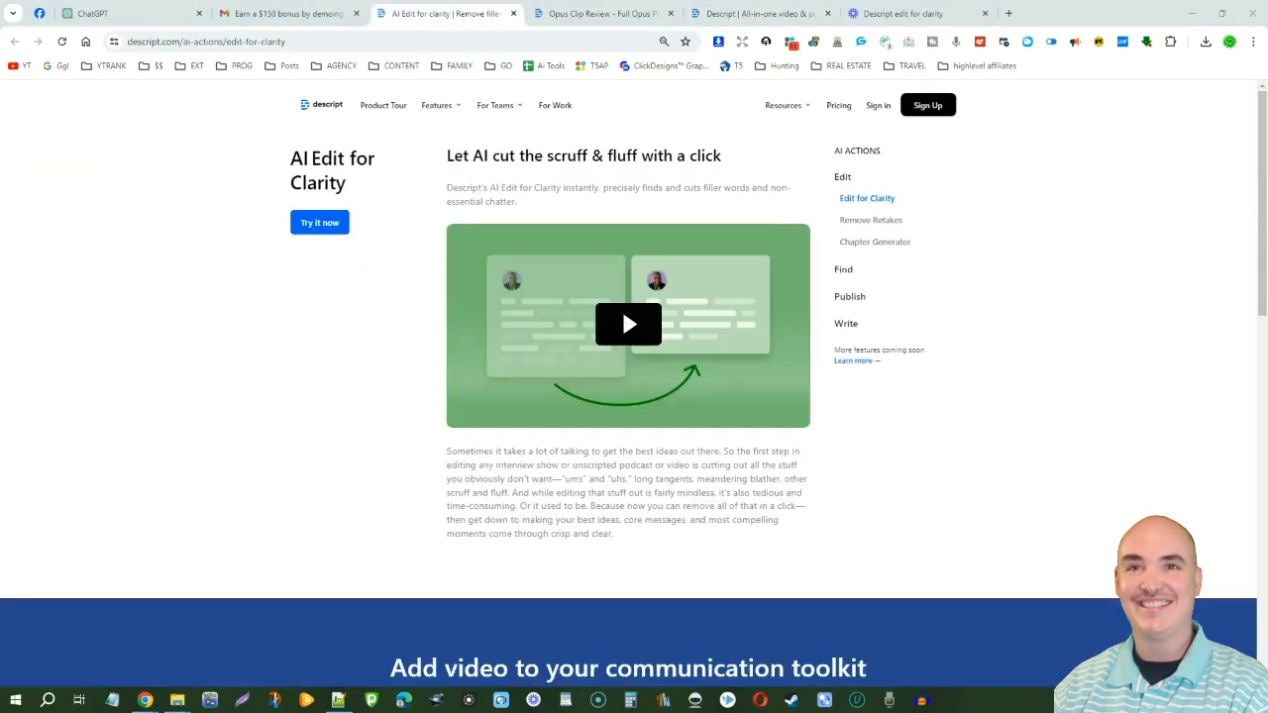
key(ctrl+Tab)
key(ctrl+Tab)
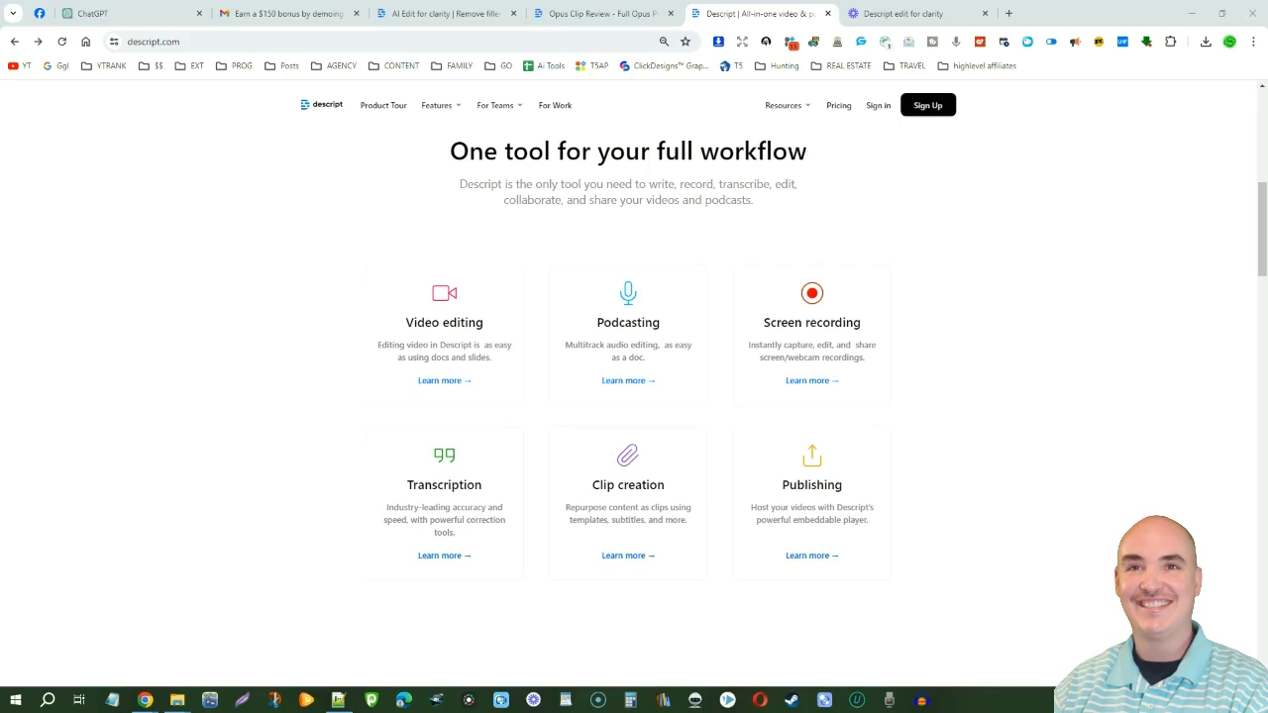
key(ctrl+shift+Tab)
key(ctrl+shift+Tab)
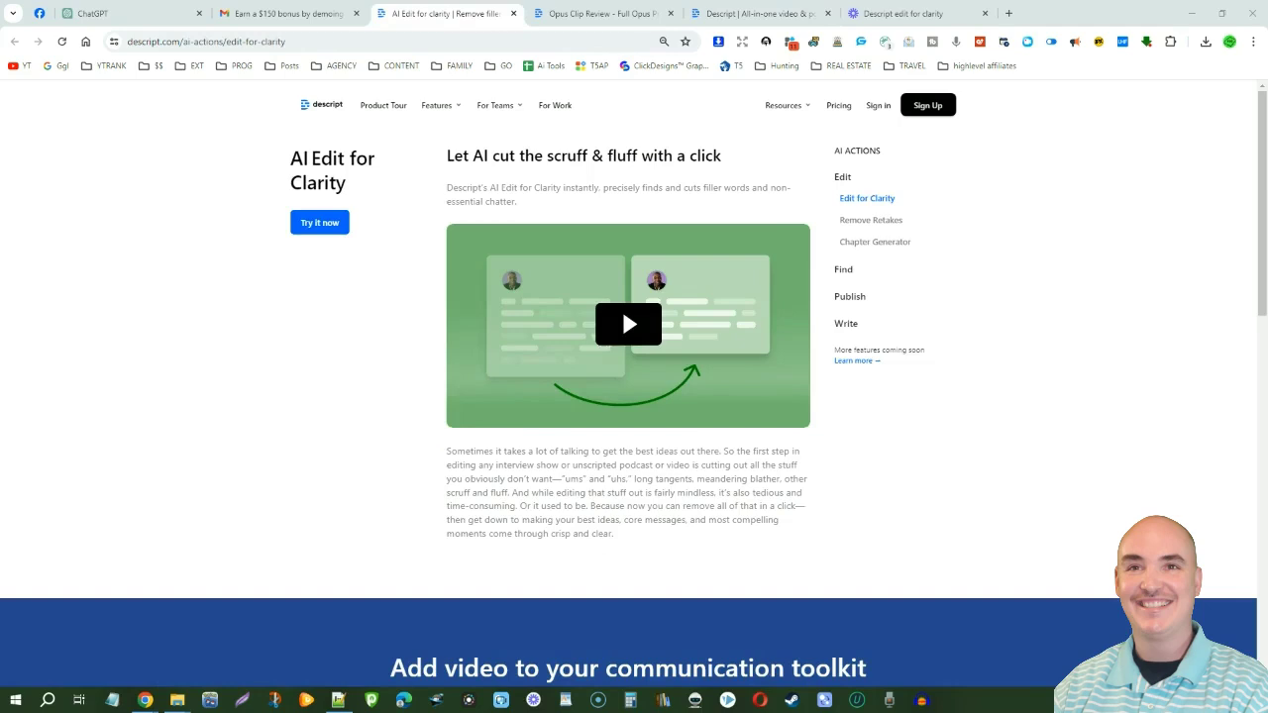